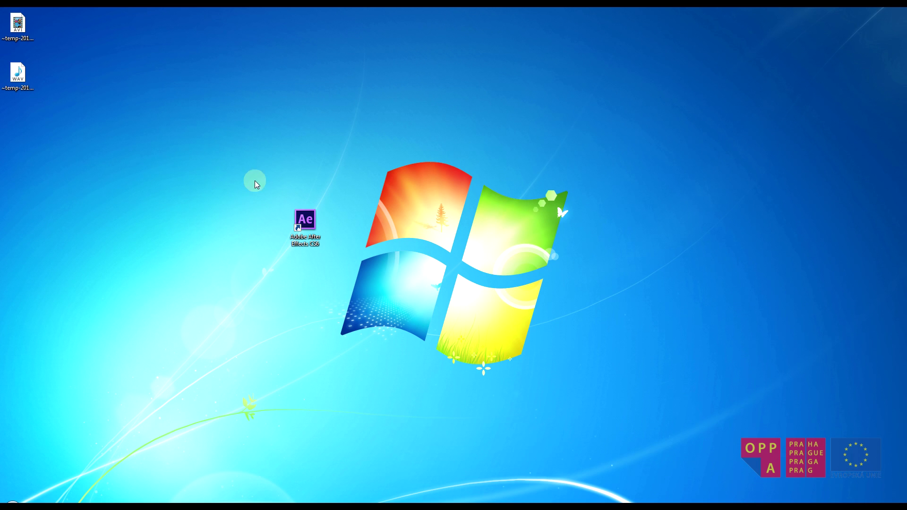
- Launch Adobe After Effects CS6 from its desktop shortcut
drag(222, 143, 282, 210)
click(307, 221)
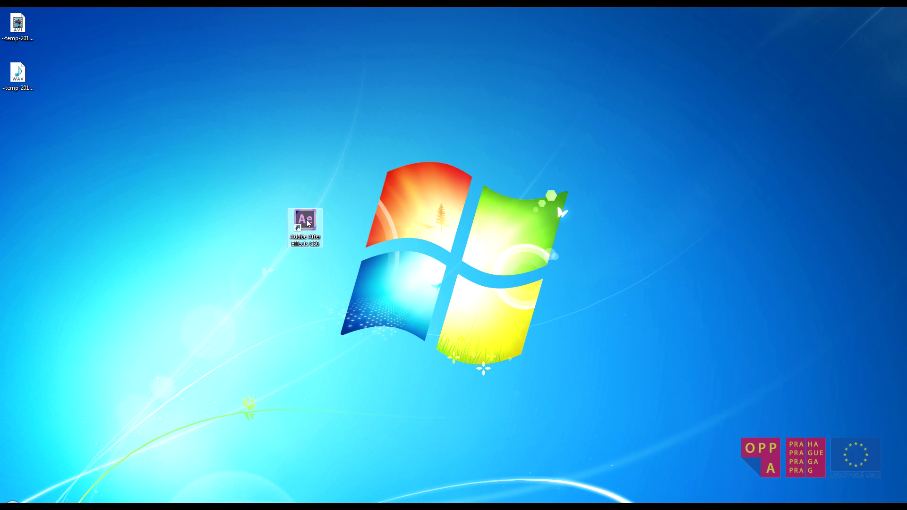
double_click(307, 222)
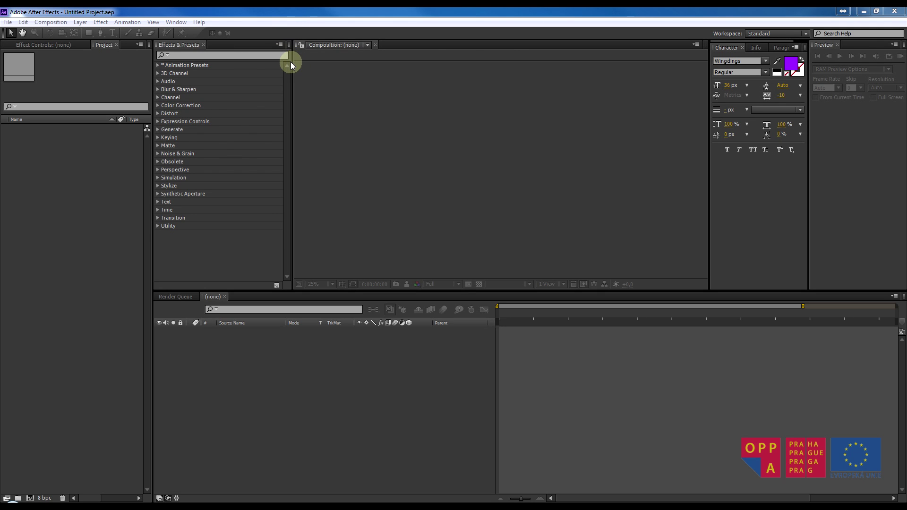
- Resize the workspace frames by widening Effects & Presets, lowering the Timeline's upper edge and widening the Project panel
drag(293, 83, 313, 110)
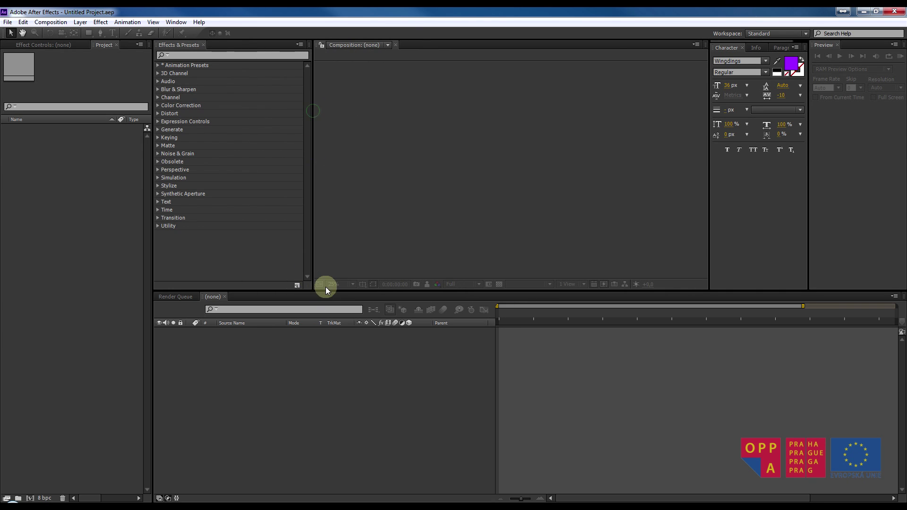
mouse_move(326, 289)
mouse_down()
mouse_move(330, 209)
mouse_move(330, 300)
mouse_up()
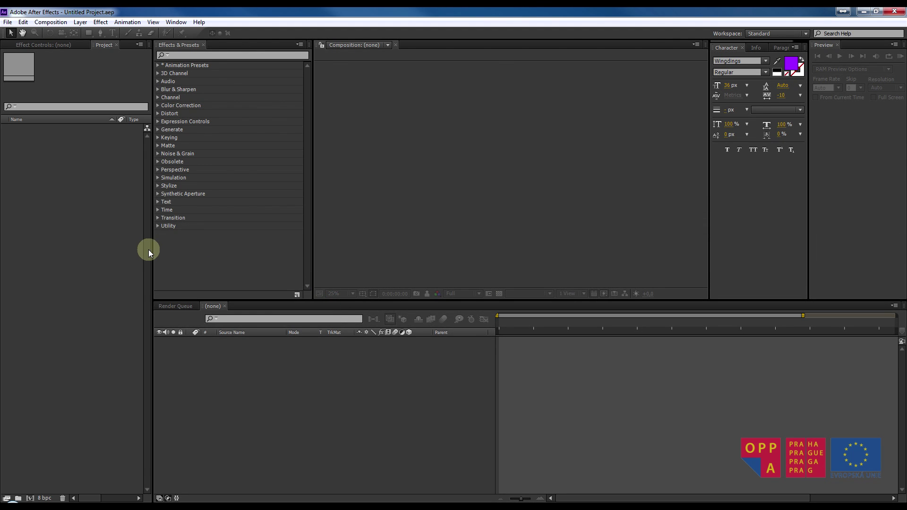
drag(151, 248, 168, 240)
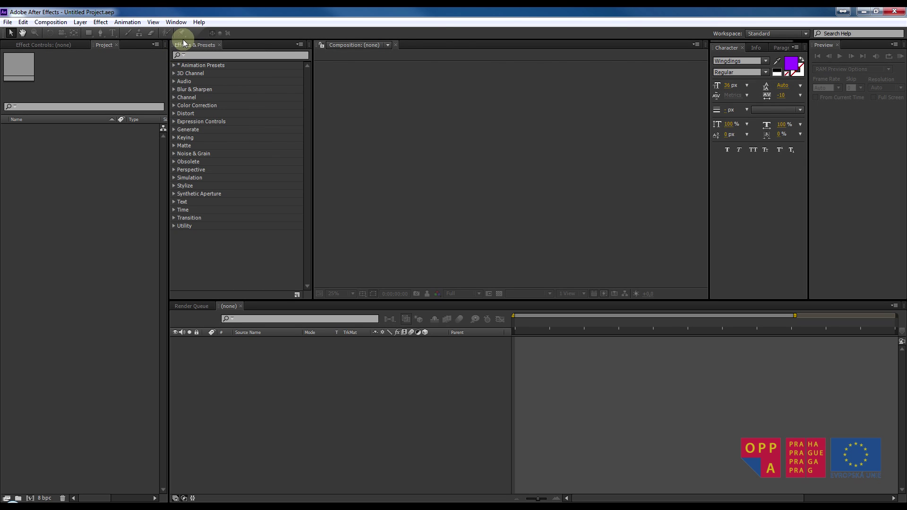
- Try docking the Effects & Presets panel along the Composition panel's left side and adjust its width
drag(184, 48, 284, 249)
drag(178, 254, 410, 241)
drag(546, 180, 628, 179)
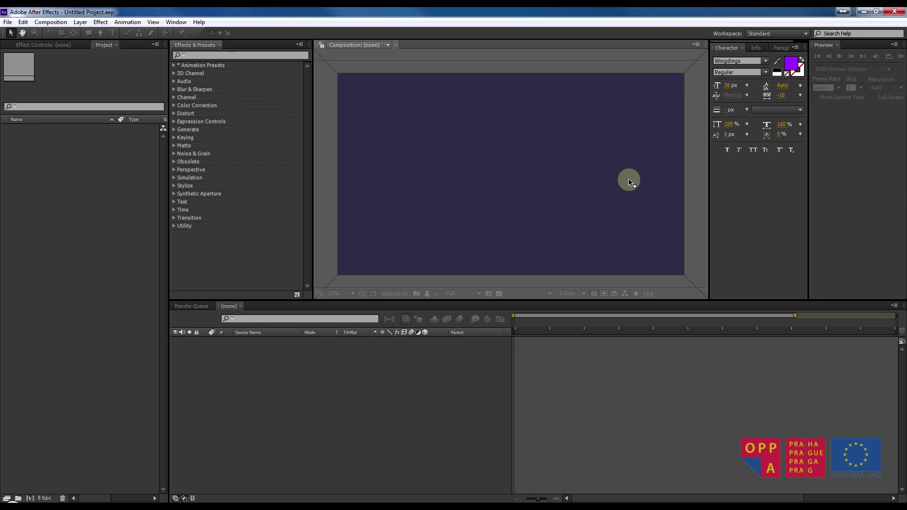
drag(360, 169, 331, 170)
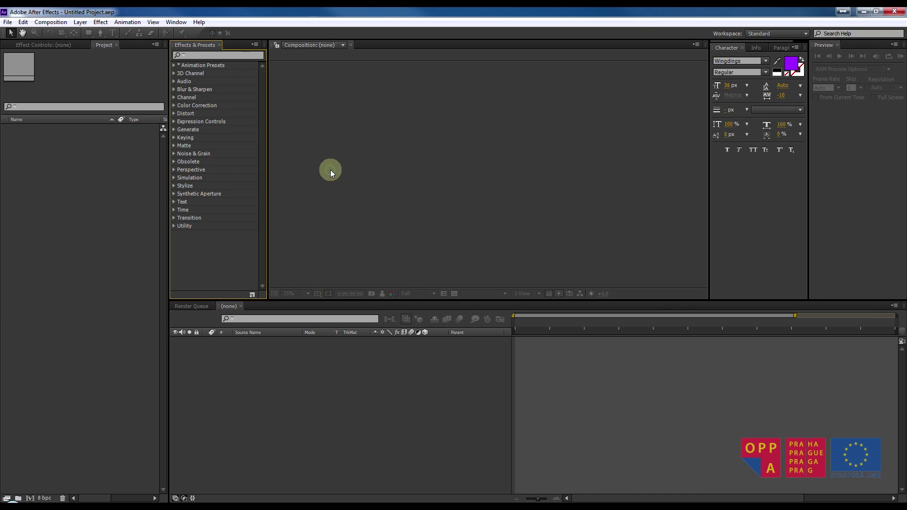
drag(183, 57, 701, 129)
drag(644, 44, 323, 62)
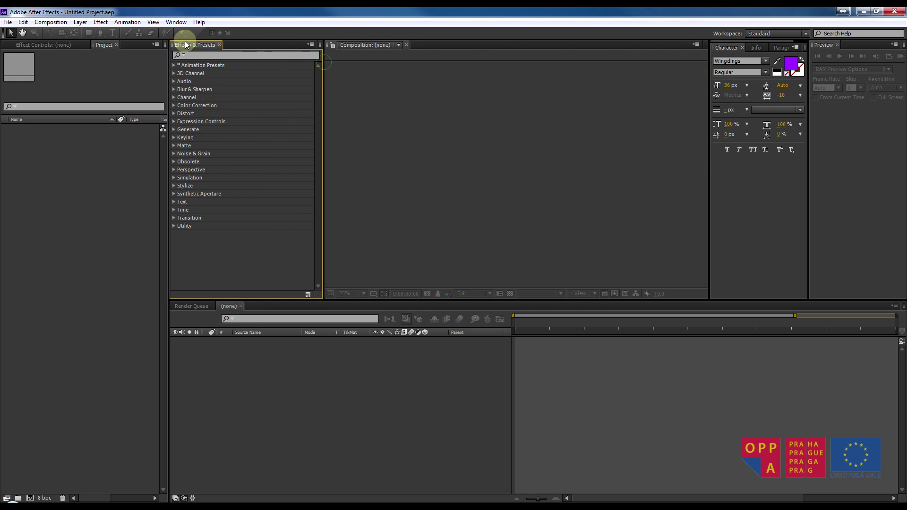
- Group Effects & Presets with the Composition panel and widen the frame holding Character, Info and Paragraph
drag(186, 49, 382, 43)
drag(709, 49, 611, 78)
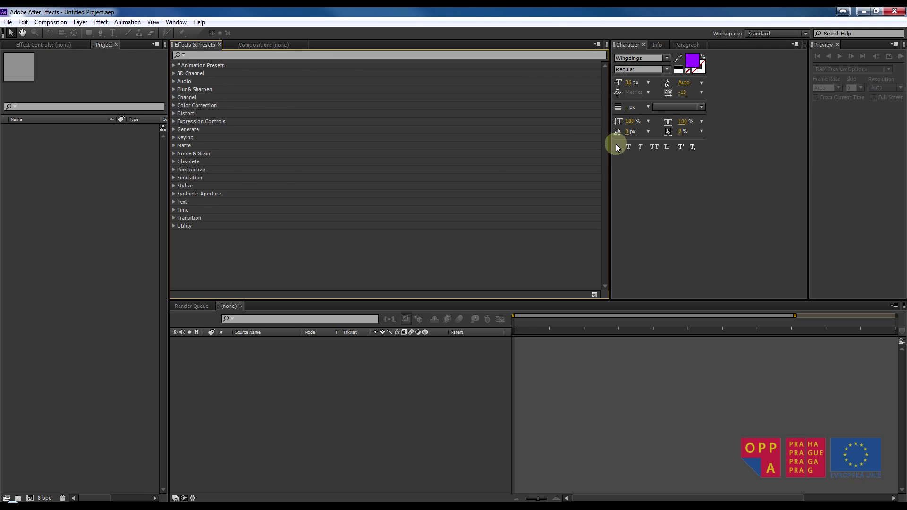
- Reorder the Paragraph panel between Character and Info in their shared group, and return to Character
click(687, 45)
click(628, 45)
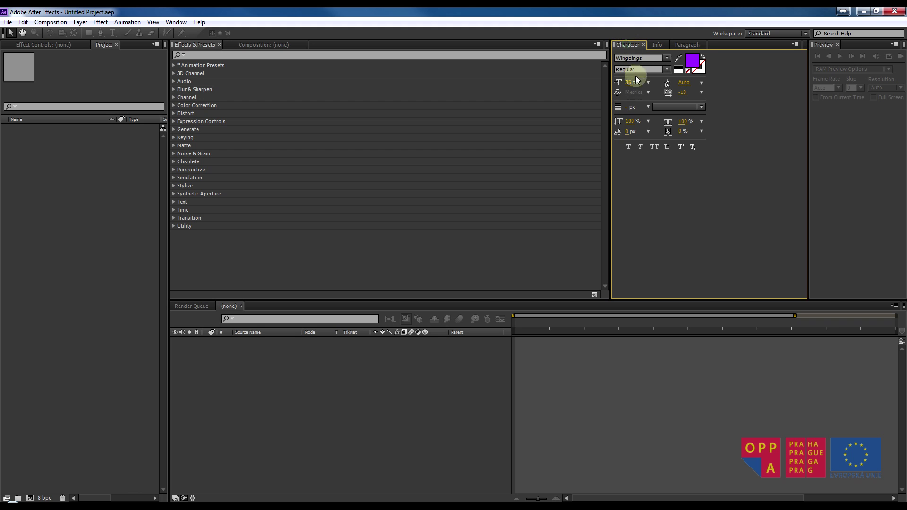
click(680, 45)
drag(681, 45, 650, 45)
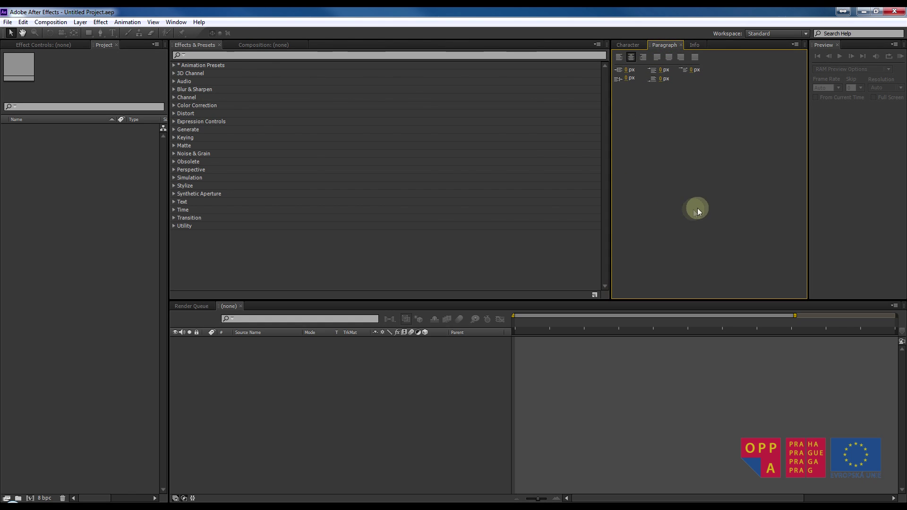
click(628, 47)
click(663, 46)
click(632, 47)
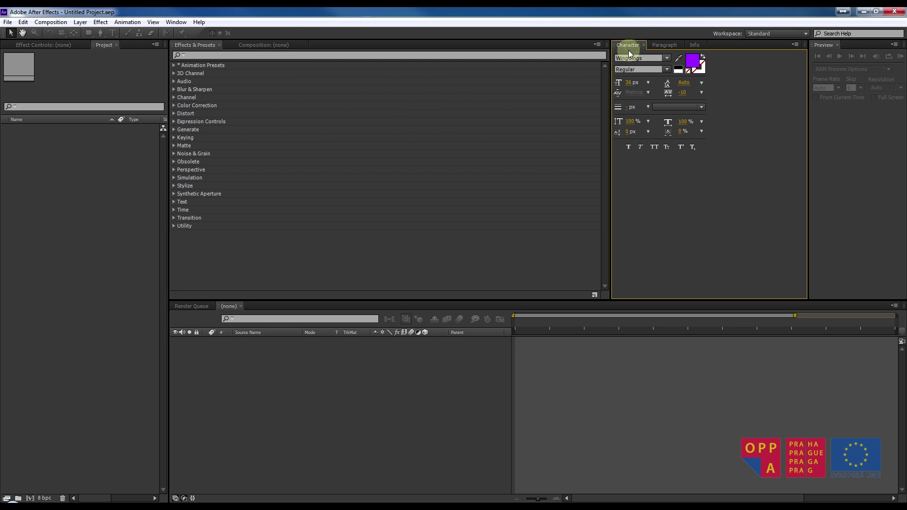
- Dock the Character panel in its own frame between Effects & Presets and Paragraph, and resize the surrounding frames
drag(628, 46, 593, 97)
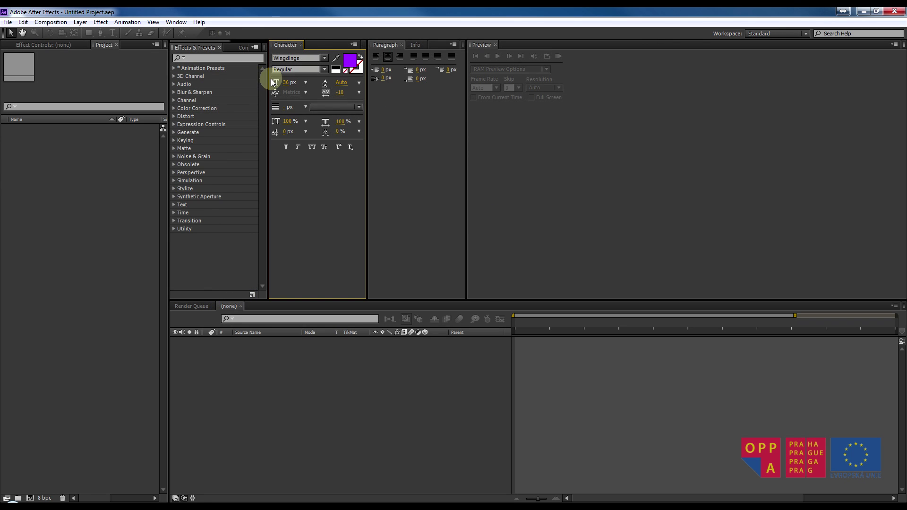
drag(270, 81, 586, 82)
drag(169, 80, 179, 81)
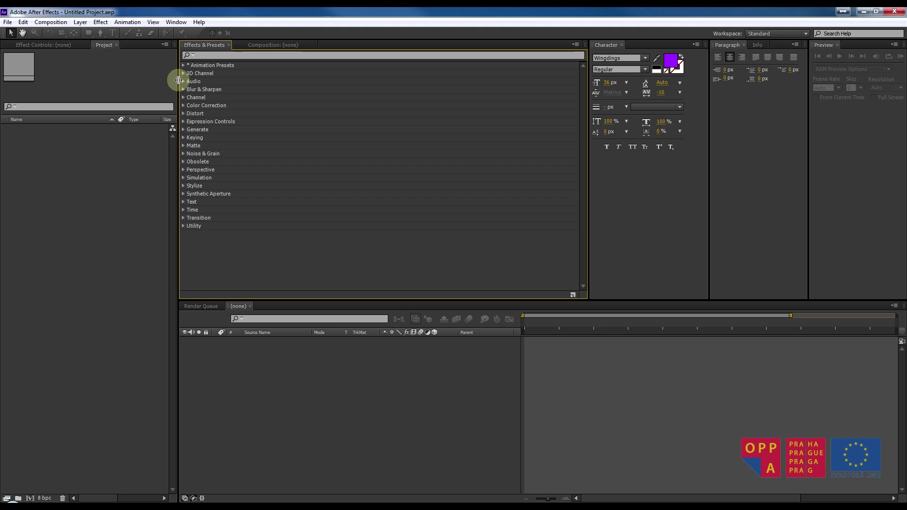
drag(179, 80, 166, 84)
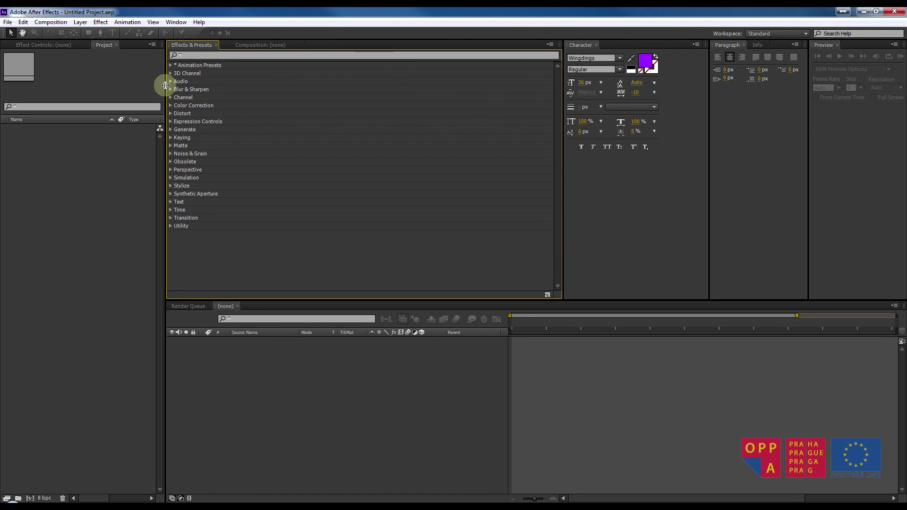
- Separate Effects & Presets from the Composition group into its own frame beside the Project panel and widen it
click(239, 45)
drag(197, 45, 185, 92)
drag(263, 88, 297, 90)
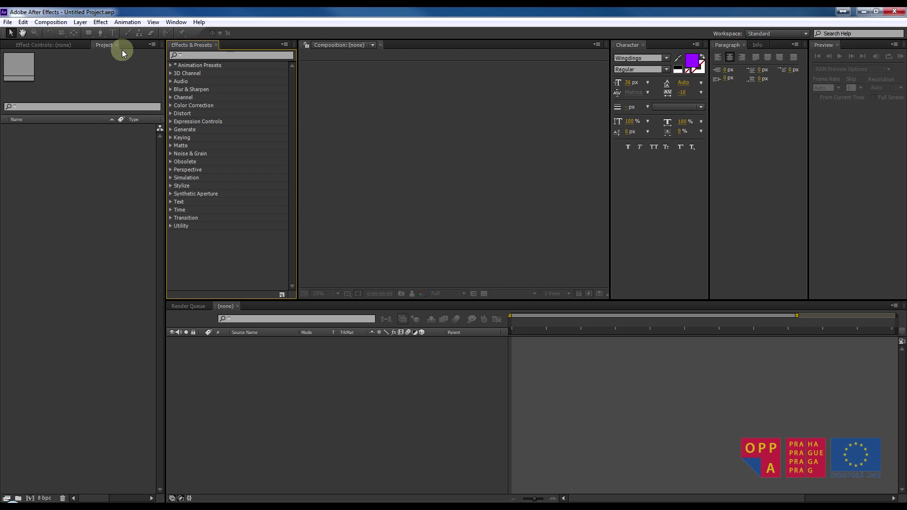
- Activate the Project panel and the Timeline panel in turn
click(99, 58)
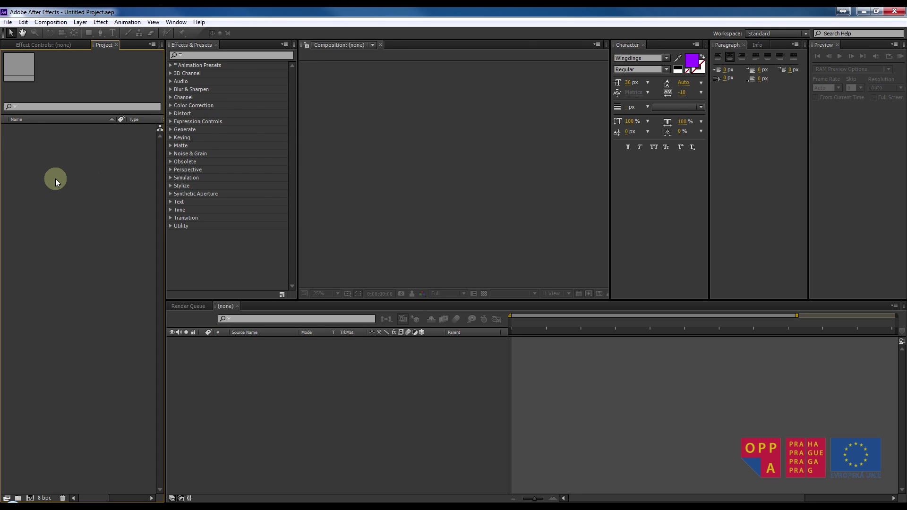
click(254, 308)
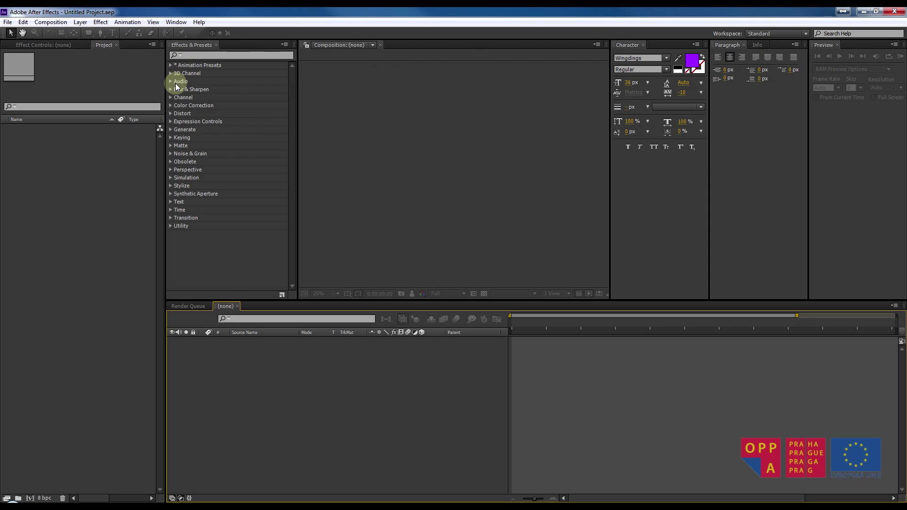
- Expand and collapse effect categories such as Distort and Expression Controls to examine the effects they contain
click(172, 113)
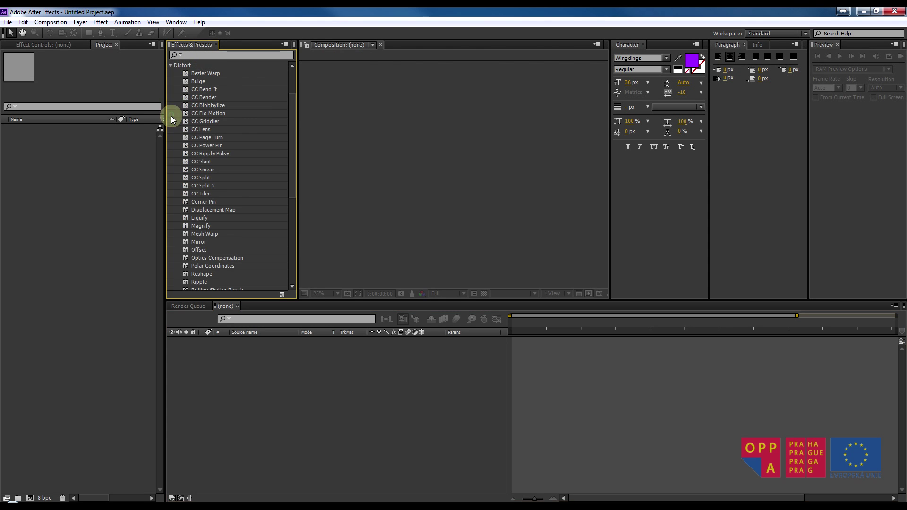
click(171, 65)
click(171, 74)
click(171, 74)
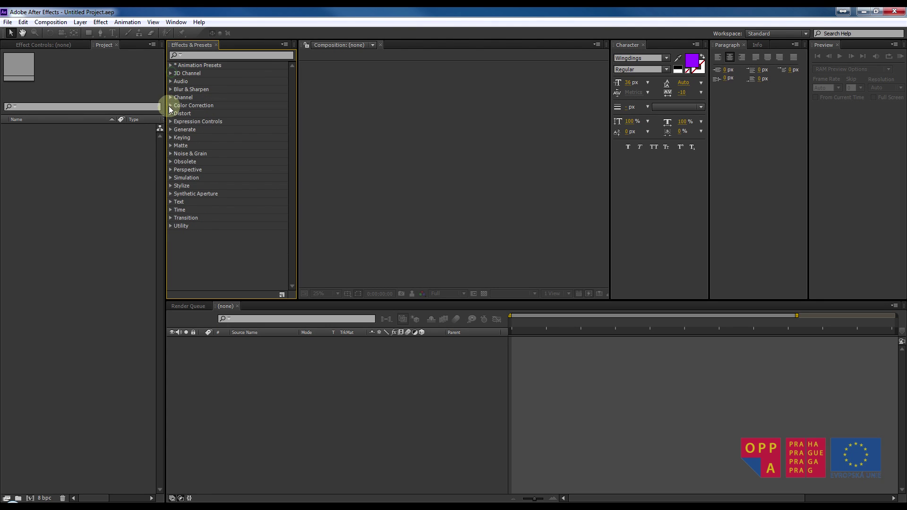
click(171, 122)
click(171, 122)
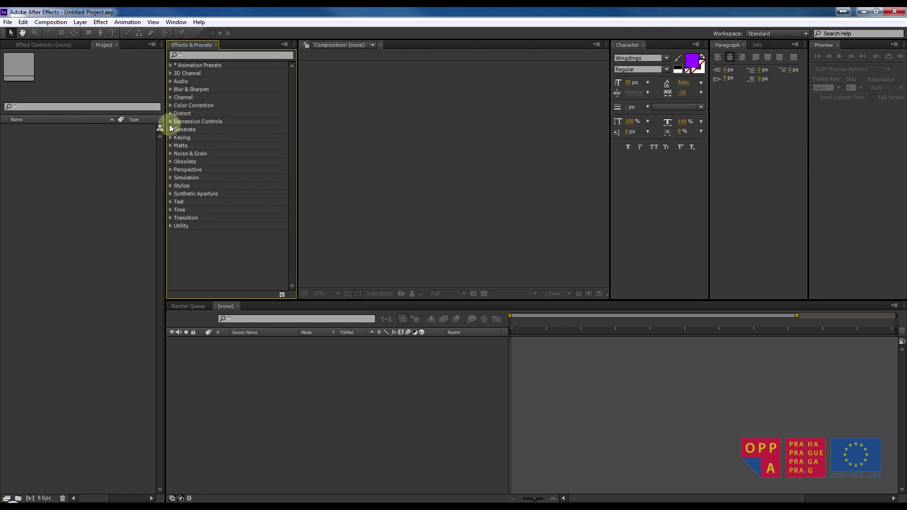
click(171, 130)
click(172, 78)
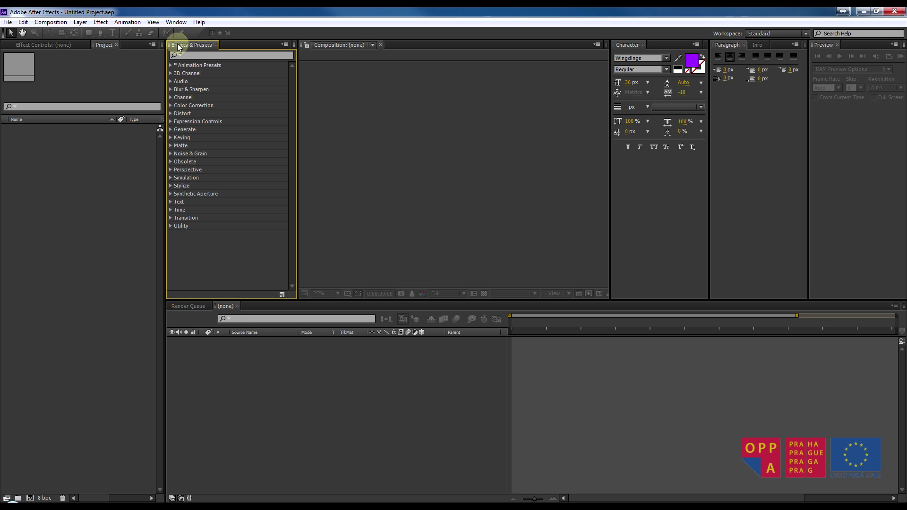
- Search Effects & Presets for "colo" and clear the search
click(197, 56)
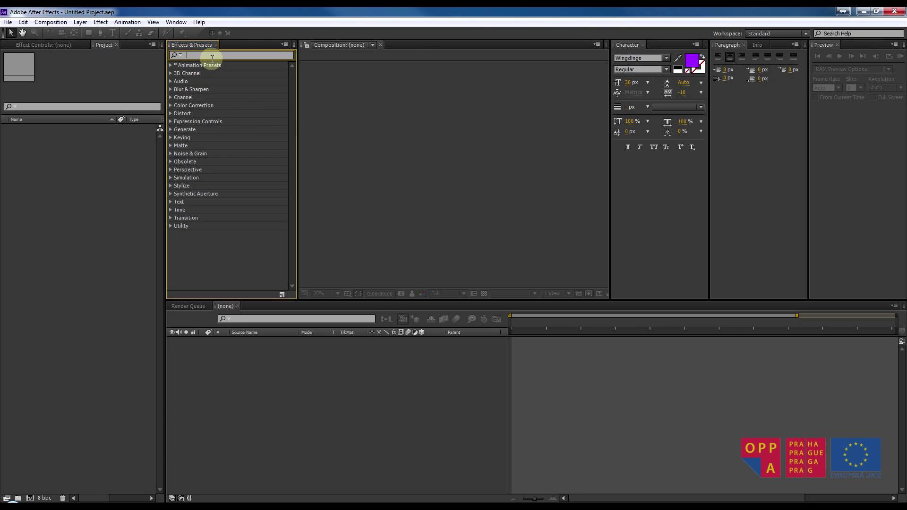
text(c)
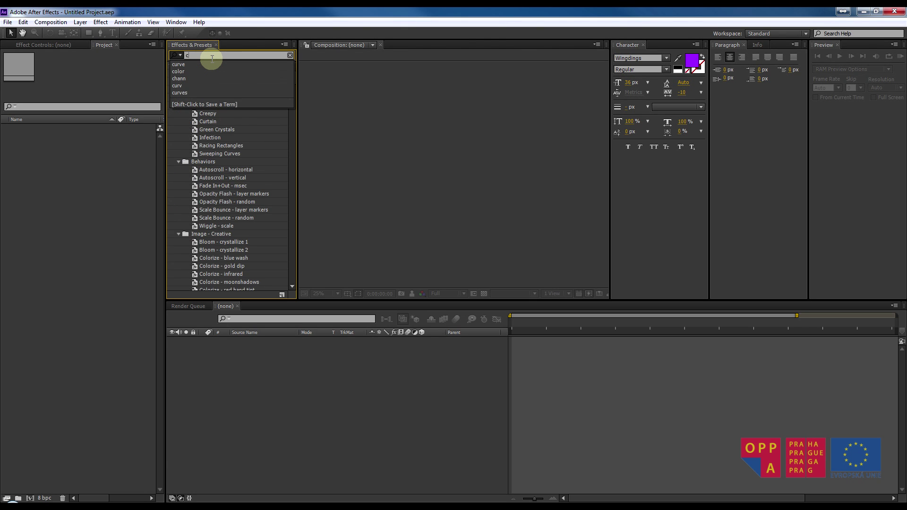
text(olo)
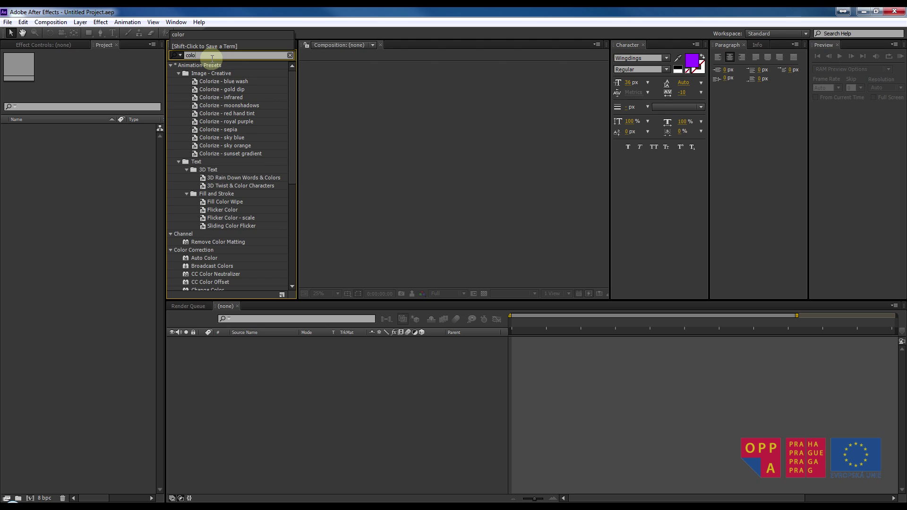
click(290, 56)
- Examine the list of panels that can be shown and activate the Composition, Character, Paragraph and Preview panels in turn
click(547, 282)
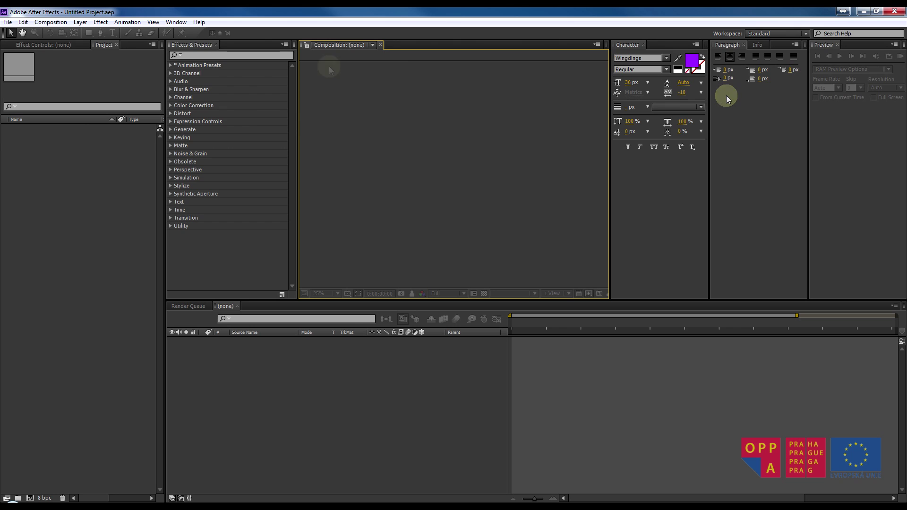
click(175, 22)
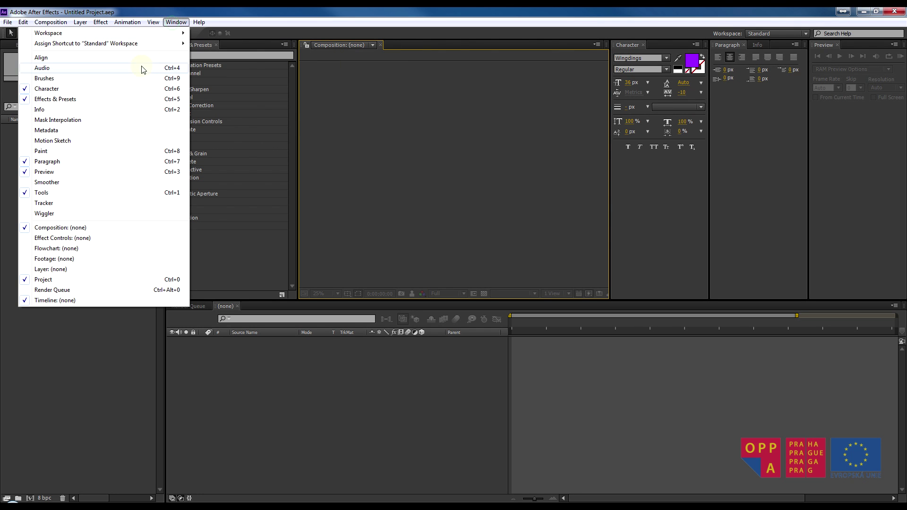
click(775, 179)
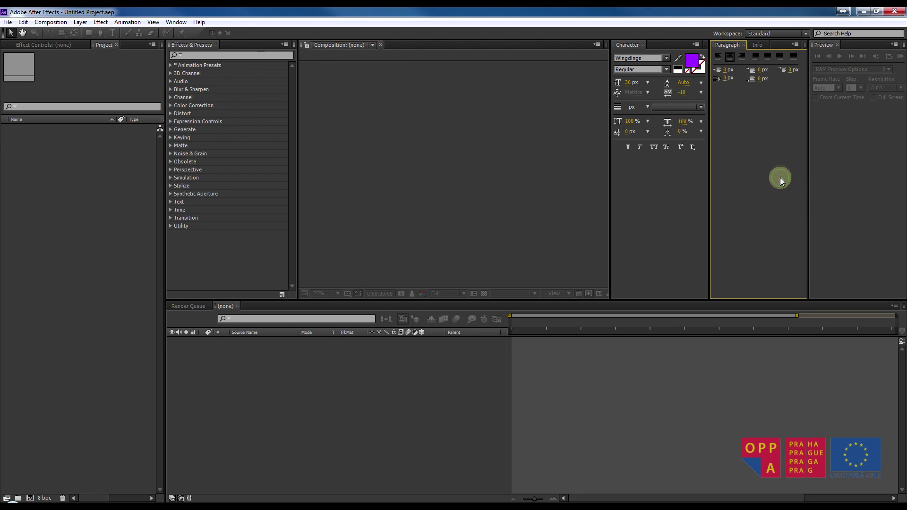
click(678, 188)
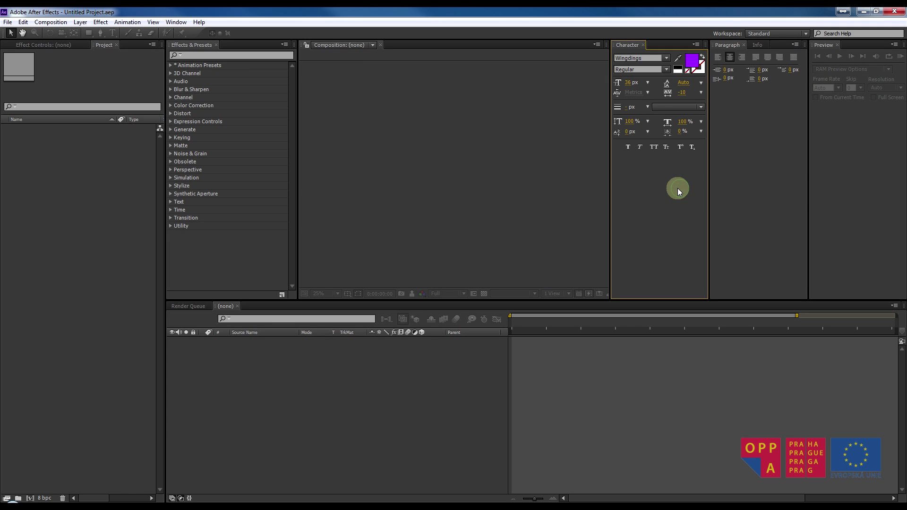
click(627, 45)
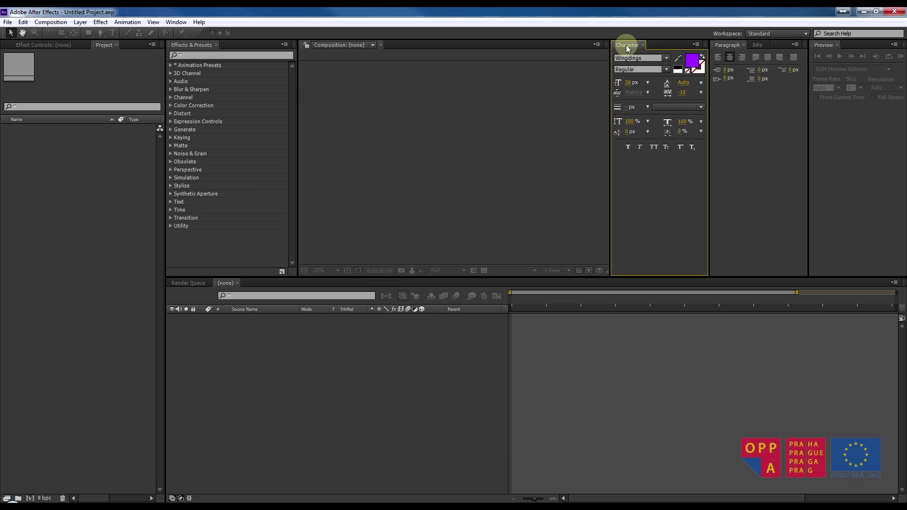
click(757, 45)
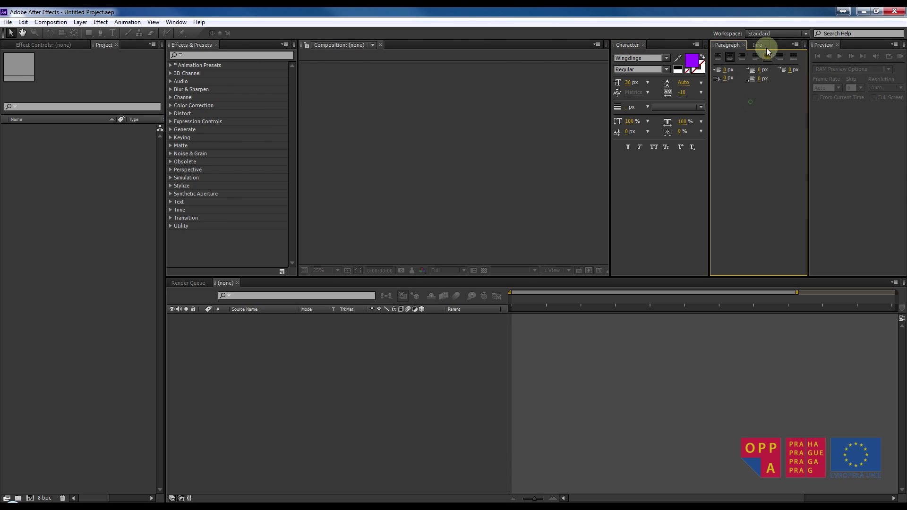
click(725, 45)
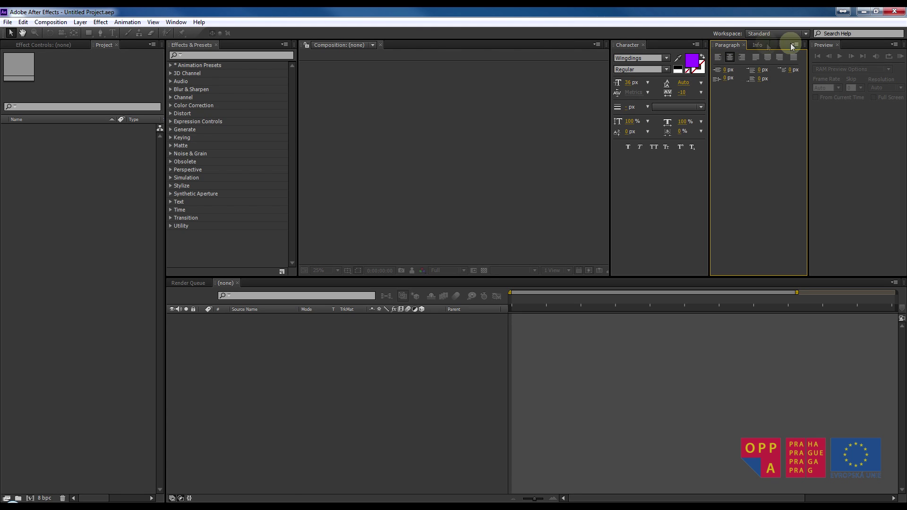
click(831, 45)
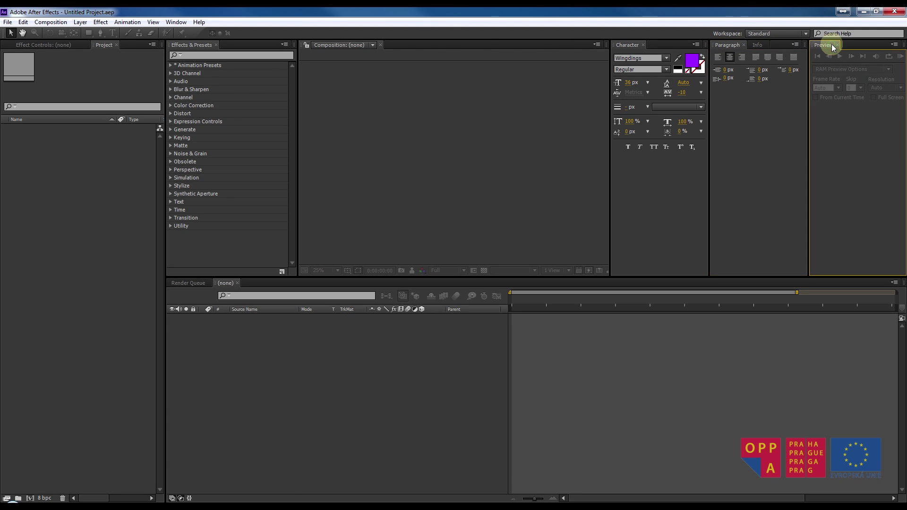